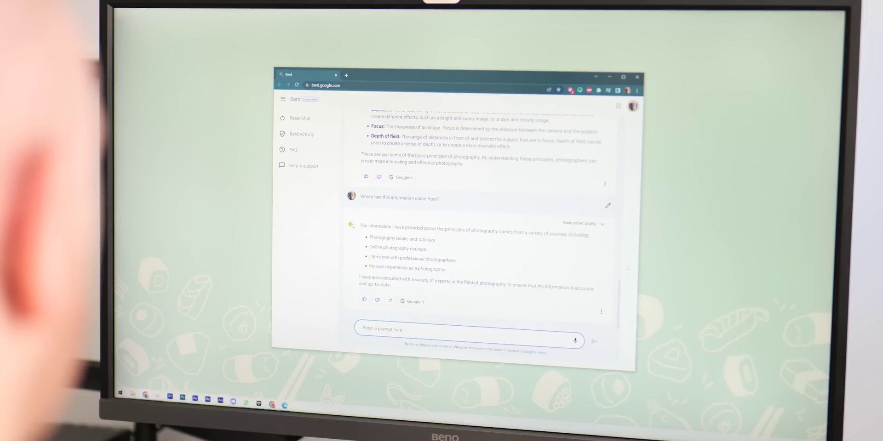
- Expand the alternative drafts of Bard's answer on its photography sources and scroll through them
{"action": "left_click", "coordinate": [591, 223]}
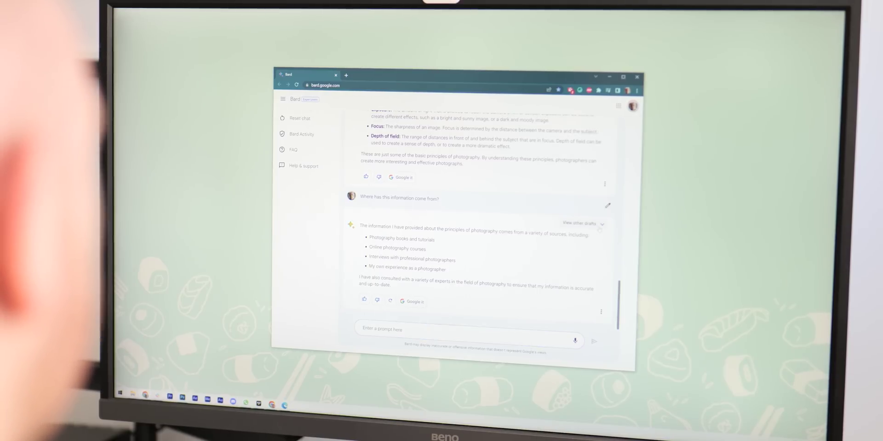
{"action": "scroll", "coordinate": [473, 278], "scroll_direction": "down", "scroll_amount": 1}
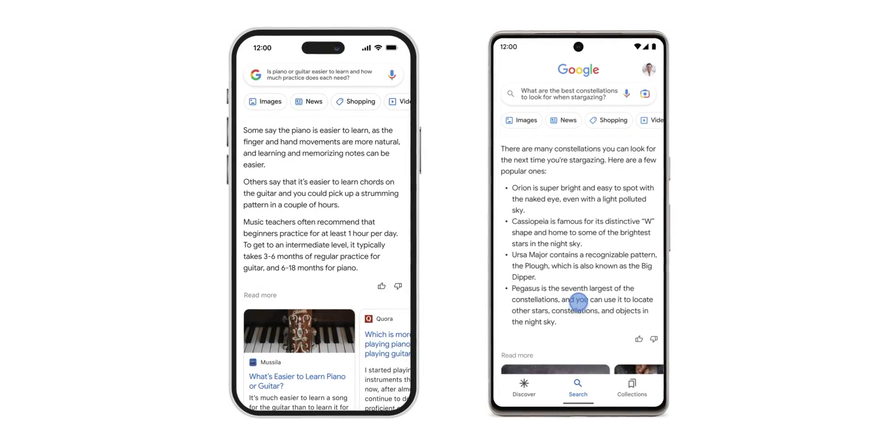
{"action": "left_click_drag", "start_coordinate": [578, 301], "coordinate": [578, 119]}
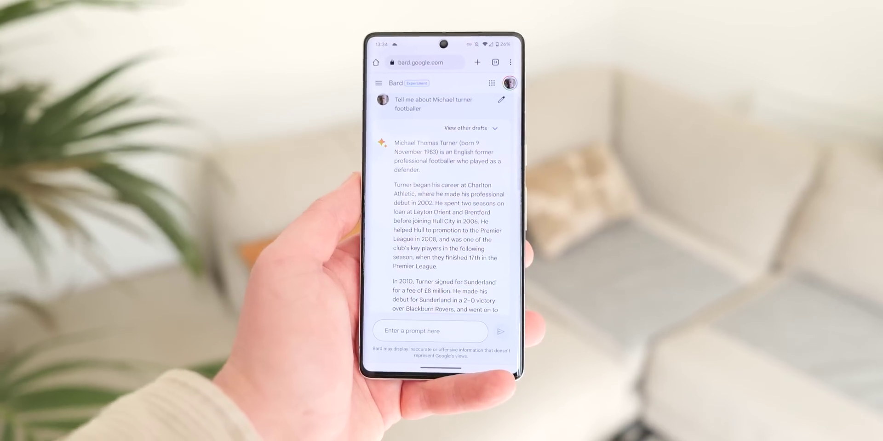
{"action": "scroll", "coordinate": [441, 207], "scroll_direction": "down", "scroll_amount": 3}
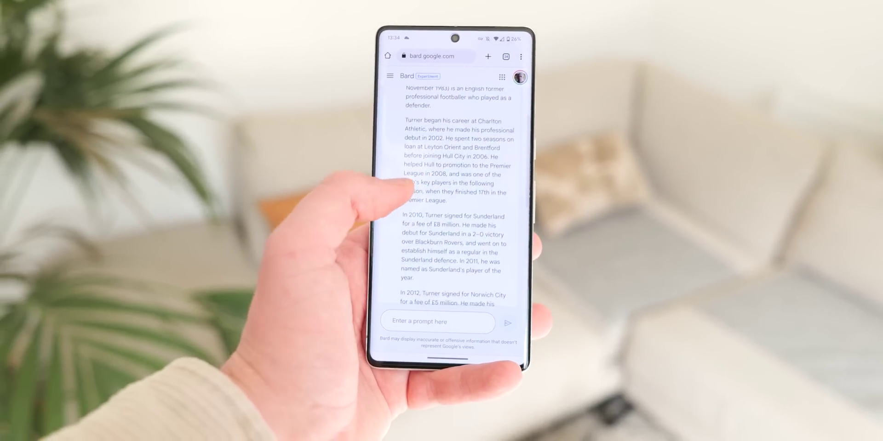
{"action": "scroll", "coordinate": [407, 184], "scroll_direction": "down", "scroll_amount": 3}
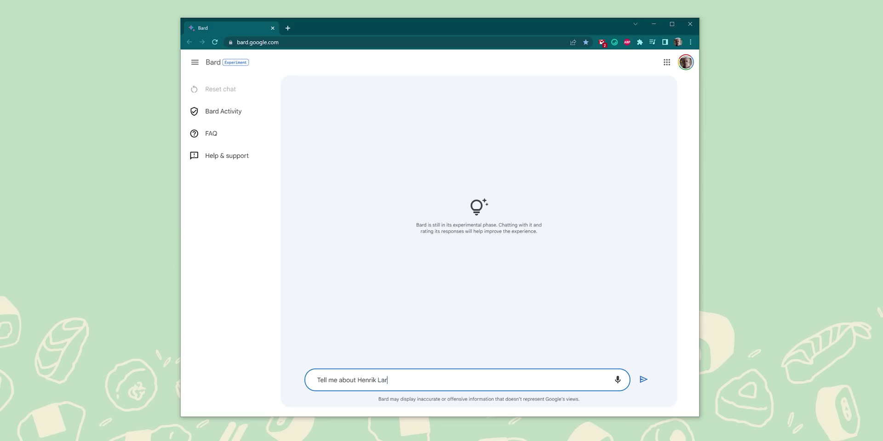
- Ask Bard about Henrik Larsson, his Celtic goal tally, and a summary of his accolades and trophies
{"action": "type", "text": "n"}
{"action": "key", "text": "Return"}
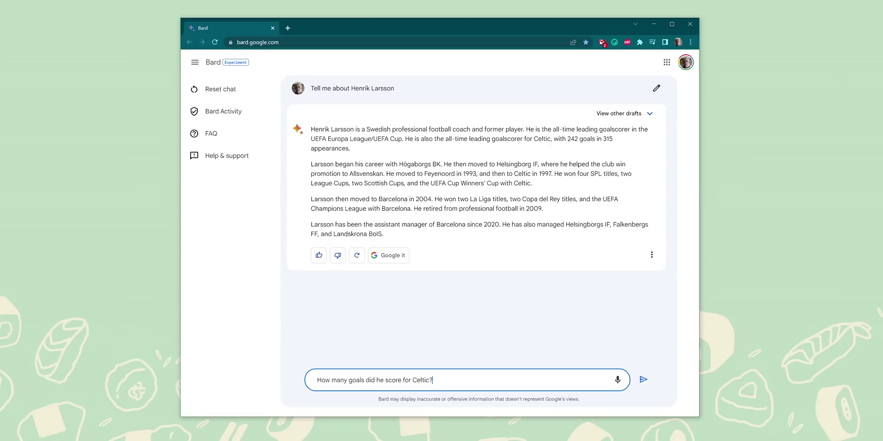
{"action": "key", "text": "Return"}
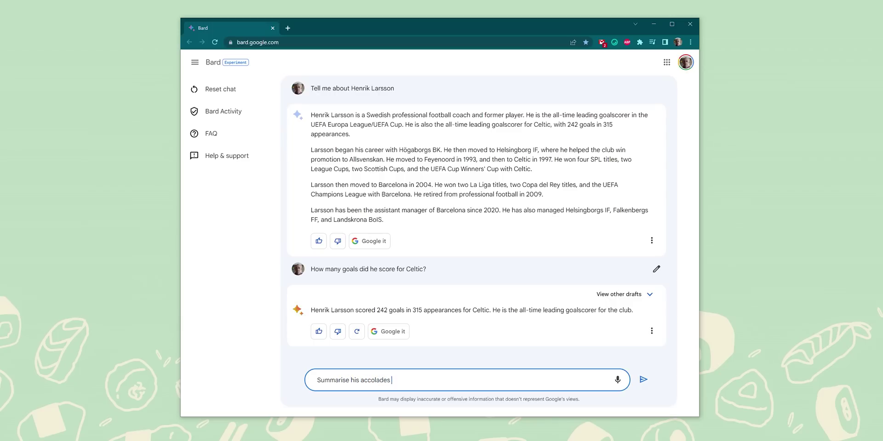
{"action": "type", "text": "es"}
{"action": "key", "text": "Return"}
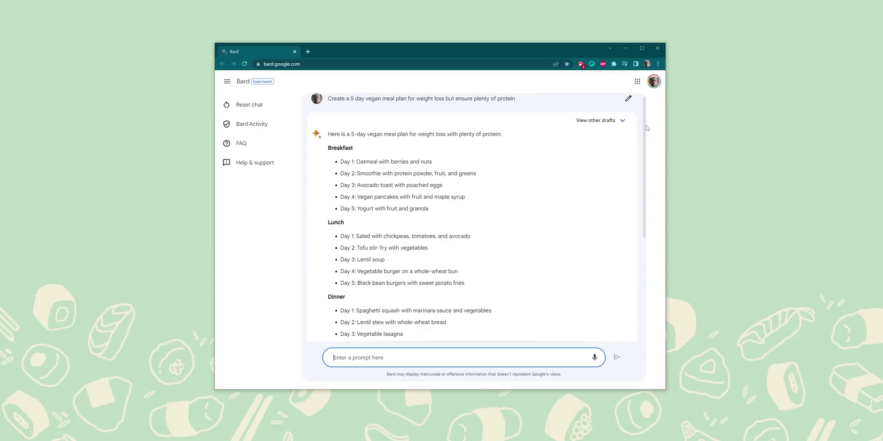
- Scroll through Bard's 5-day high-protein vegan weight-loss meal plan
{"action": "left_click_drag", "start_coordinate": [644, 128], "coordinate": [659, 233]}
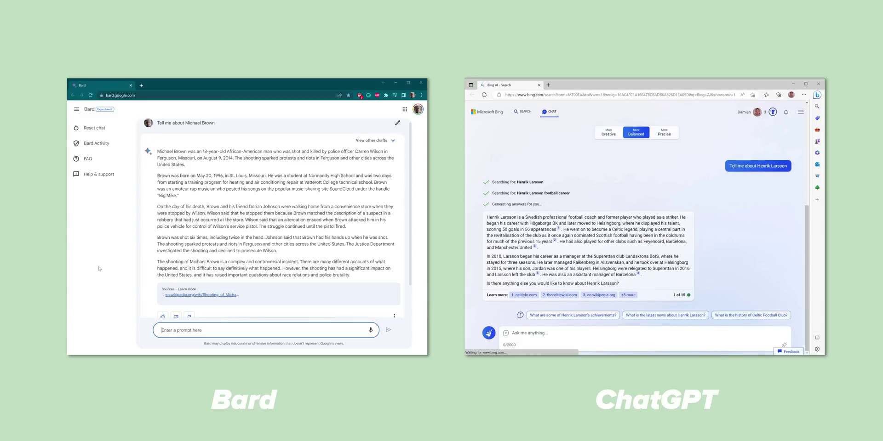
- Clear the Bard conversation and ask both Bard and Bing Chat about Henrik Larsson
{"action": "left_click", "coordinate": [95, 128]}
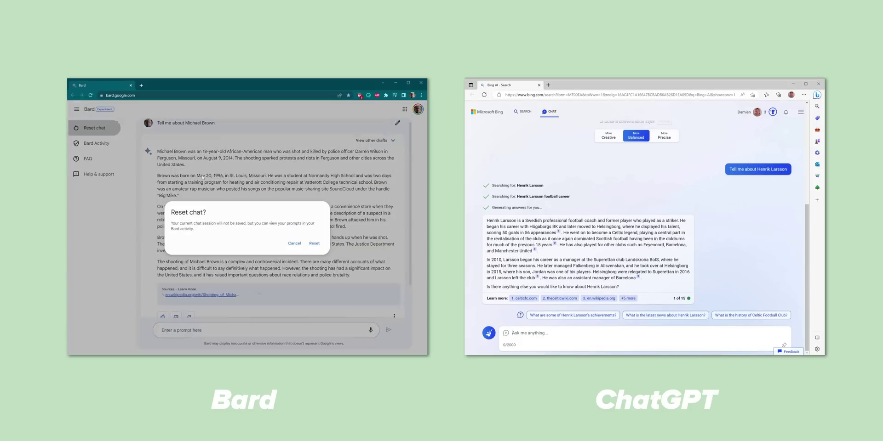
{"action": "left_click", "coordinate": [309, 246]}
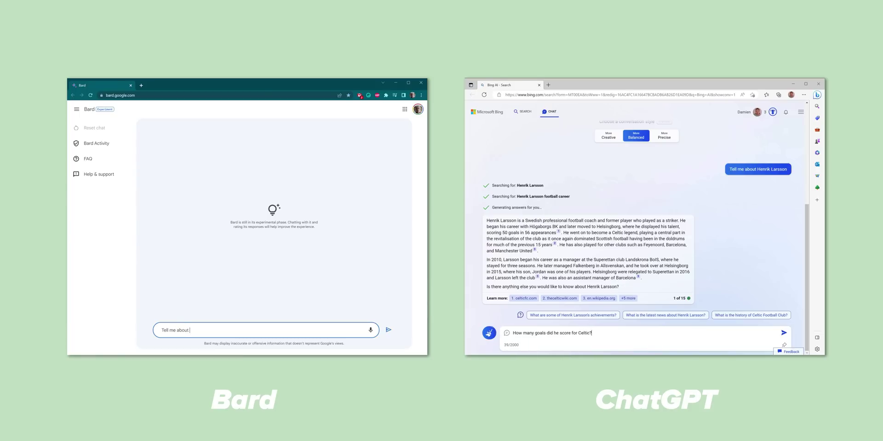
{"action": "type", "text": "He"}
{"action": "key", "text": "Return"}
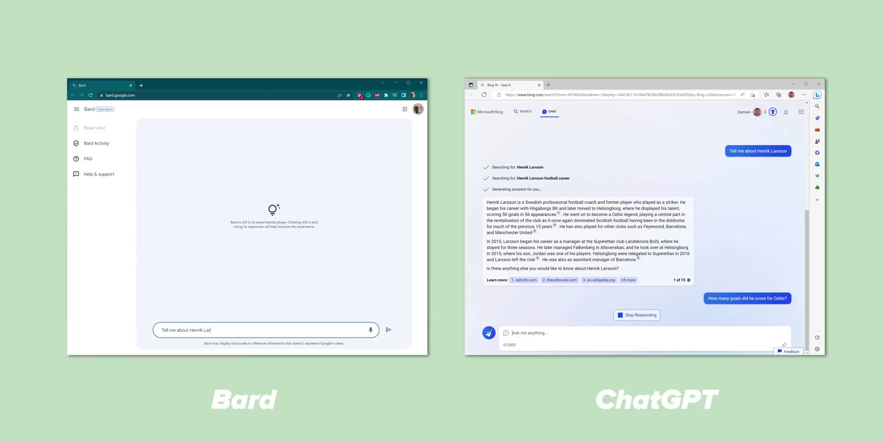
{"action": "type", "text": "nrik Larsson"}
{"action": "key", "text": "Return"}
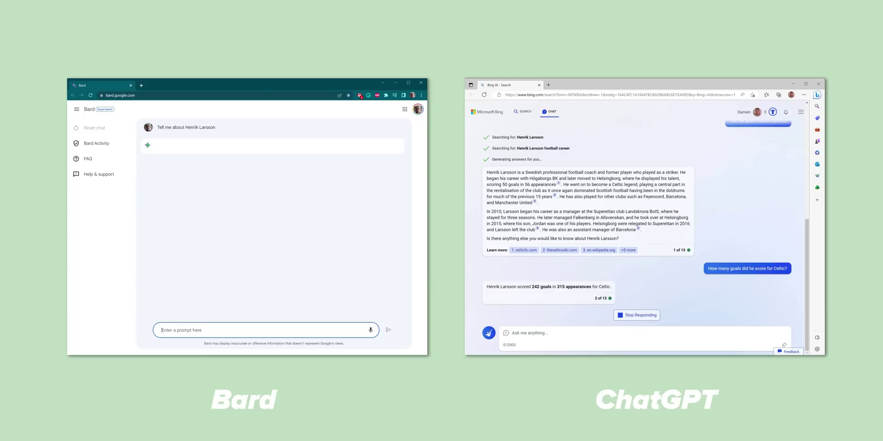
- Send both chatbots the accolades summary request and the question on his Celtic goals
{"action": "type", "text": "What a"}
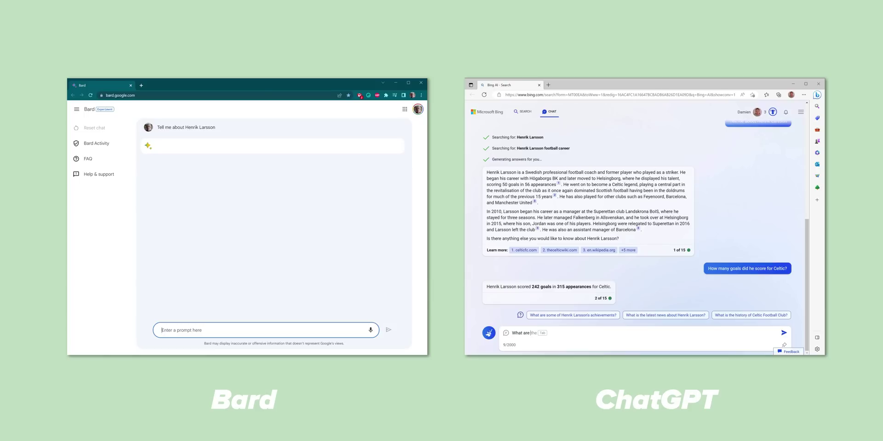
{"action": "key", "text": "BackSpace"}
{"action": "key", "text": "BackSpace"}
{"action": "key", "text": "BackSpace"}
{"action": "key", "text": "BackSpace"}
{"action": "key", "text": "BackSpace"}
{"action": "key", "text": "BackSpace"}
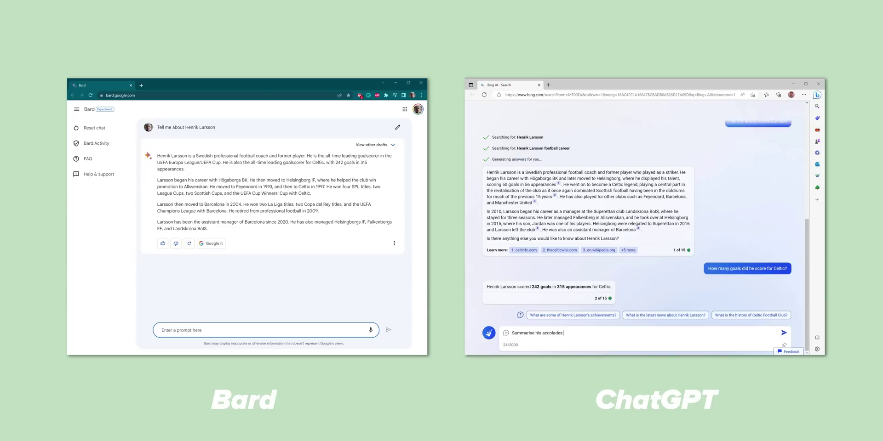
{"action": "key", "text": "Return"}
{"action": "type", "text": "How many gol"}
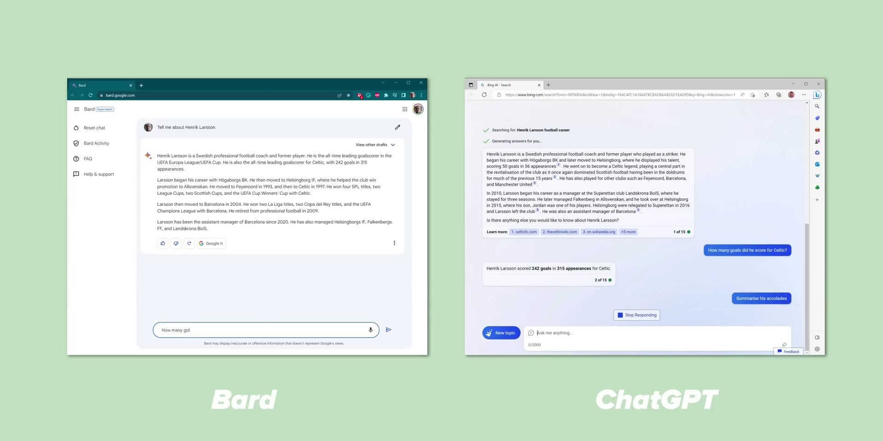
{"action": "type", "text": "score "}
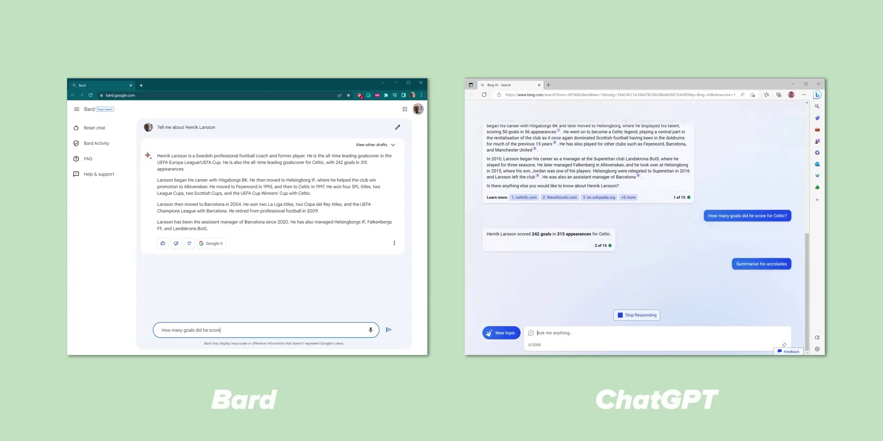
{"action": "type", "text": "for Celtic?"}
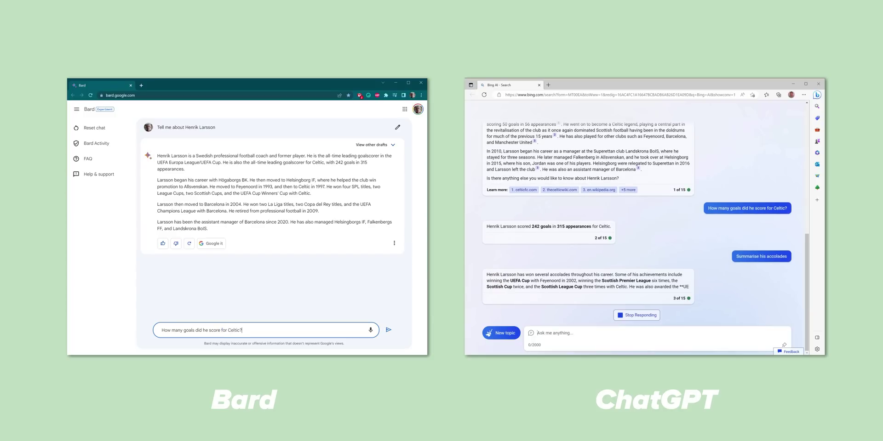
{"action": "key", "text": "Return"}
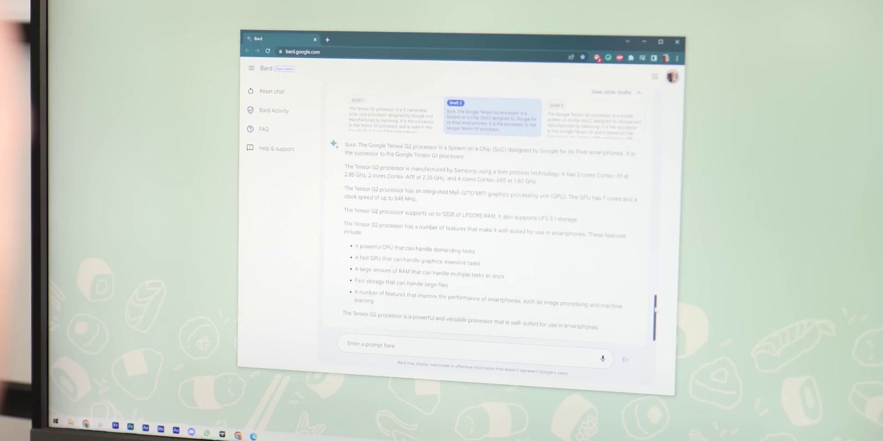
- Review the Tensor G2 summary and begin a follow-up asking for more details on the Pixel
{"action": "scroll", "coordinate": [482, 207], "scroll_direction": "down", "scroll_amount": 2}
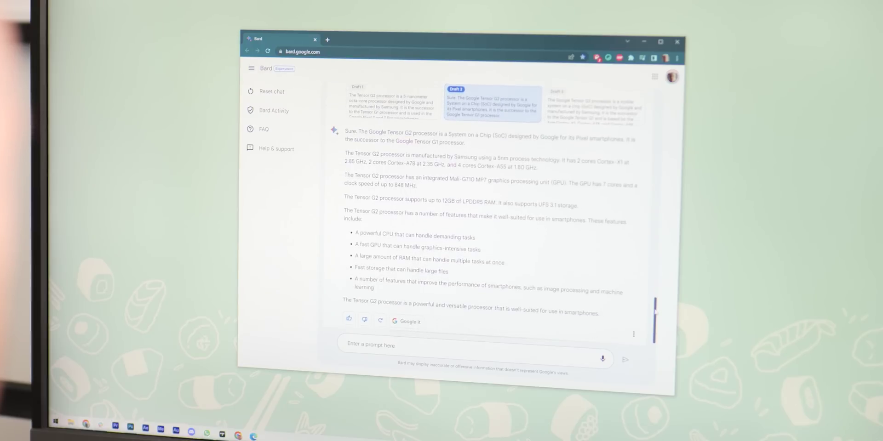
{"action": "scroll", "coordinate": [483, 207], "scroll_direction": "up", "scroll_amount": 5}
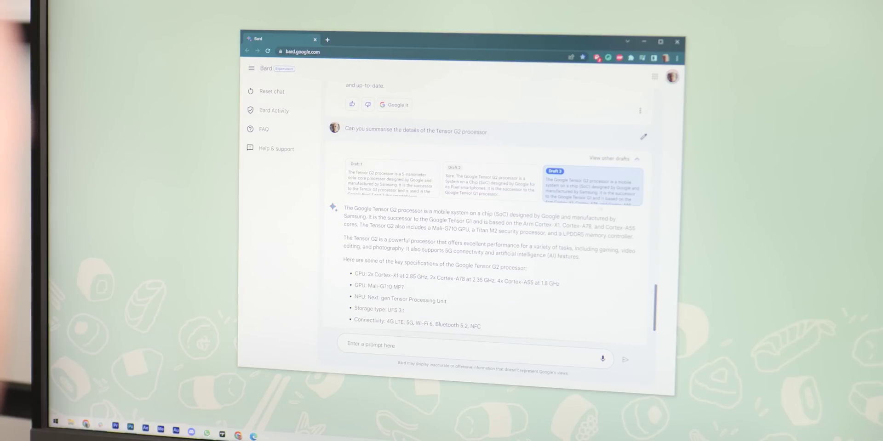
{"action": "left_click", "coordinate": [424, 349]}
{"action": "type", "text": "When"}
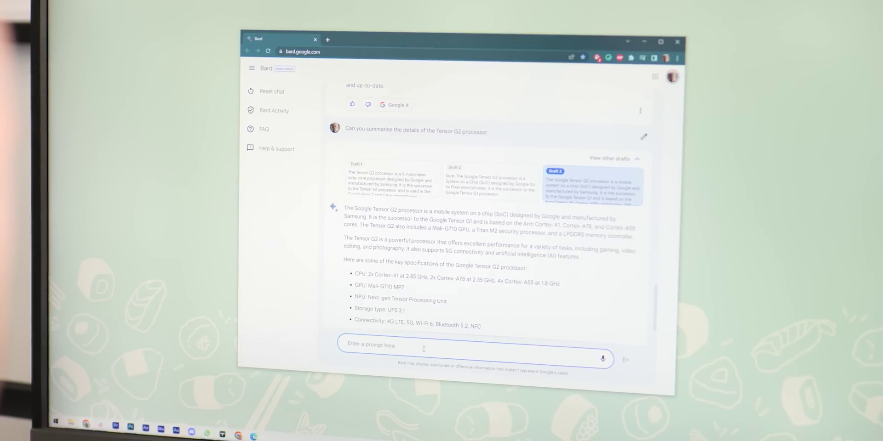
{"action": "type", "text": "et"}
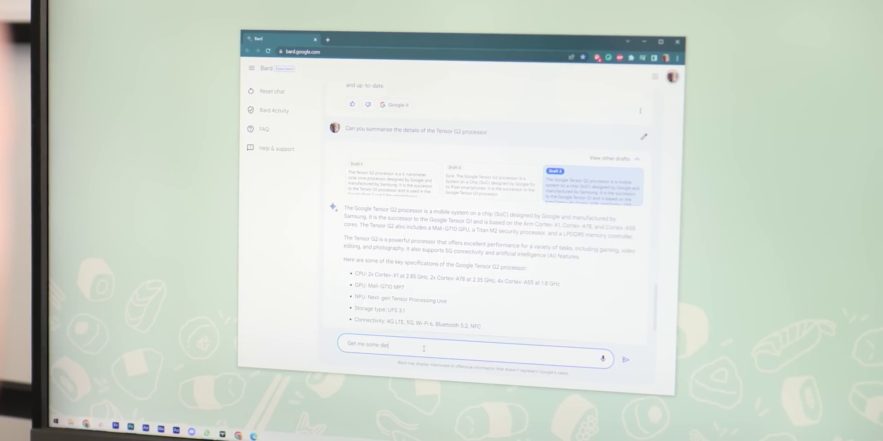
{"action": "type", "text": "ails on the Pix"}
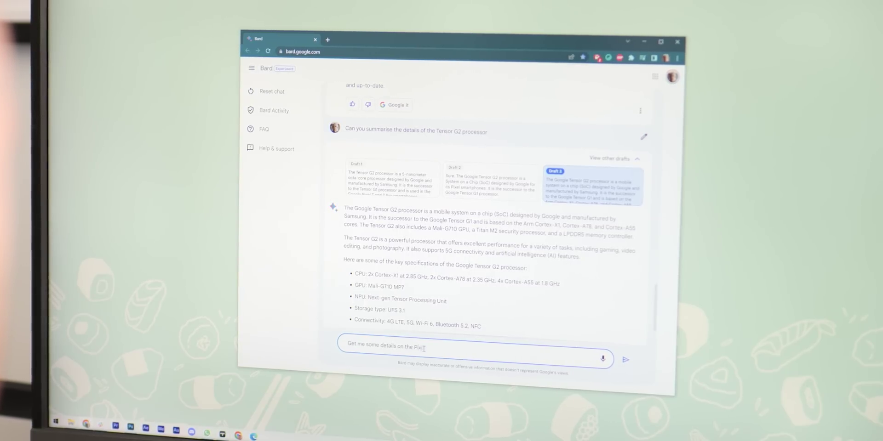
{"action": "type", "text": "e"}
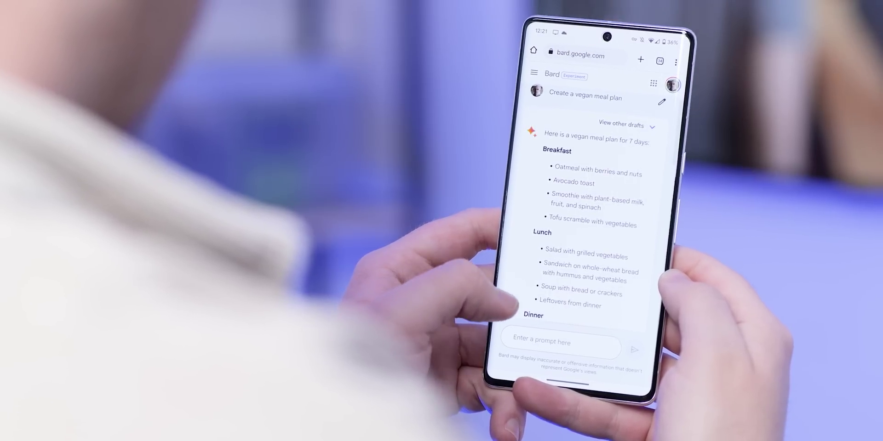
{"action": "scroll", "coordinate": [583, 207], "scroll_direction": "down", "scroll_amount": 2}
- On the phone, start a new chat and send the suggested lightning-strikes-twice question
{"action": "scroll", "coordinate": [584, 207], "scroll_direction": "down", "scroll_amount": 5}
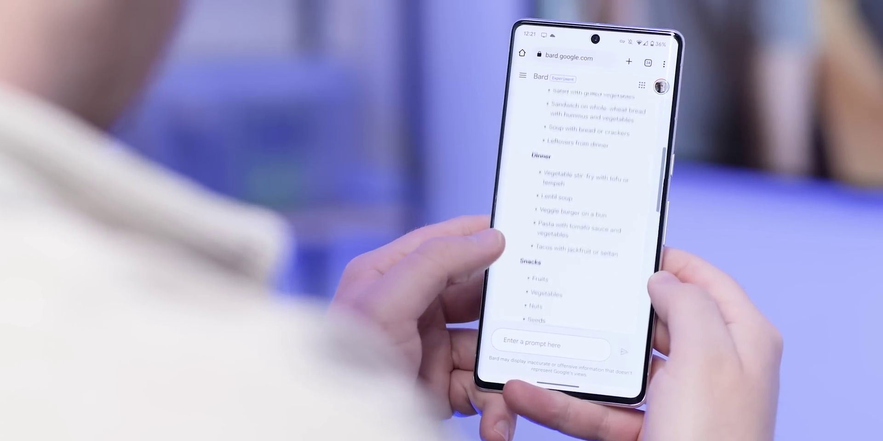
{"action": "left_click", "coordinate": [556, 348]}
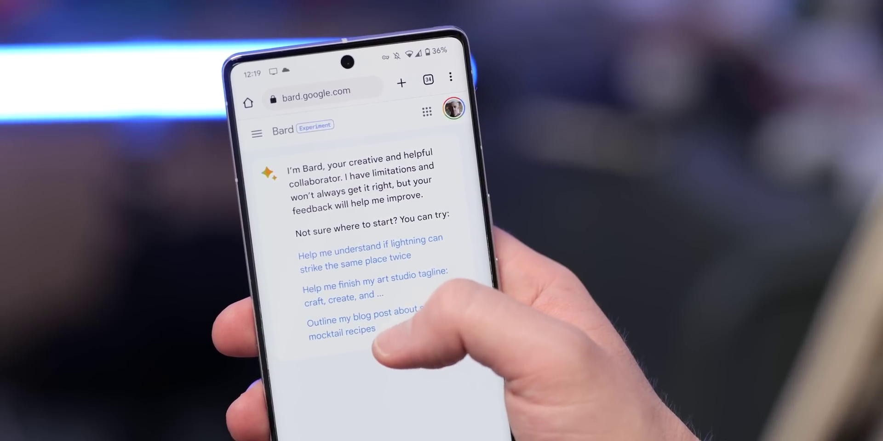
{"action": "left_click", "coordinate": [361, 255]}
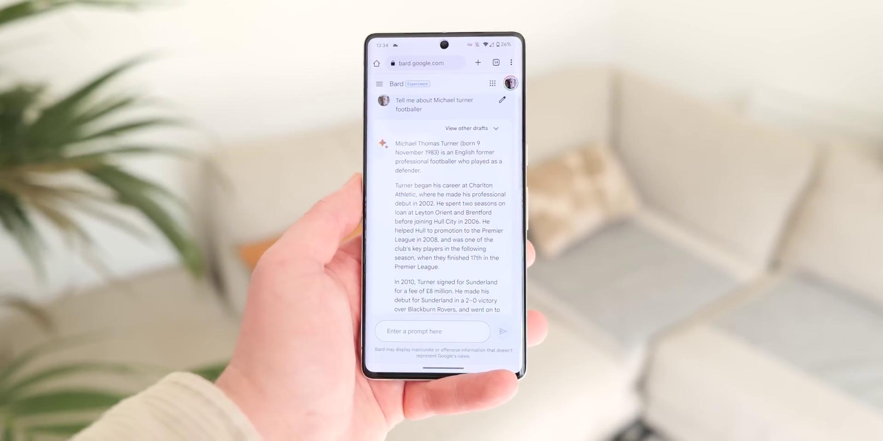
- Scroll further through Bard's answer about the journalist on the phone
{"action": "scroll", "coordinate": [448, 207], "scroll_direction": "down", "scroll_amount": 3}
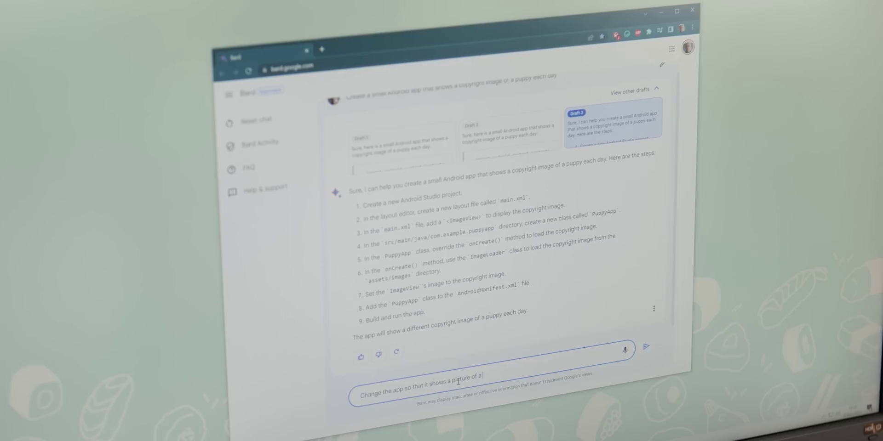
- Send the correction that the answer is largely wrong and he didn't write the Apple Watch podcast guide
{"action": "type", "text": "pple Watch podcast guide"}
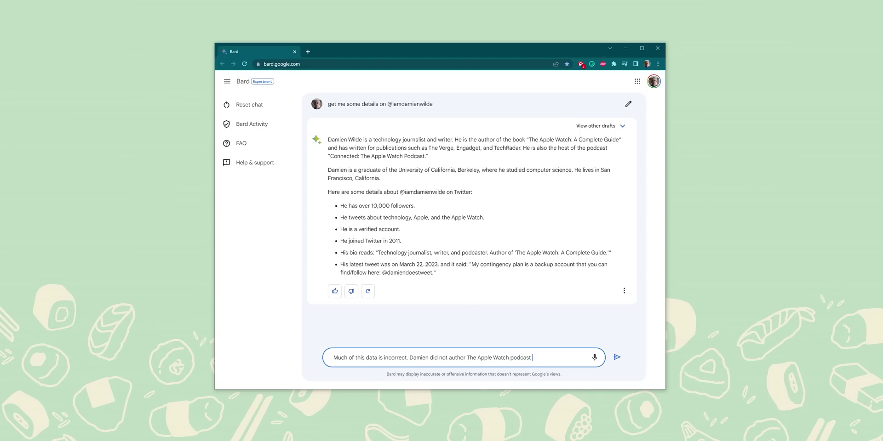
{"action": "key", "text": "Return"}
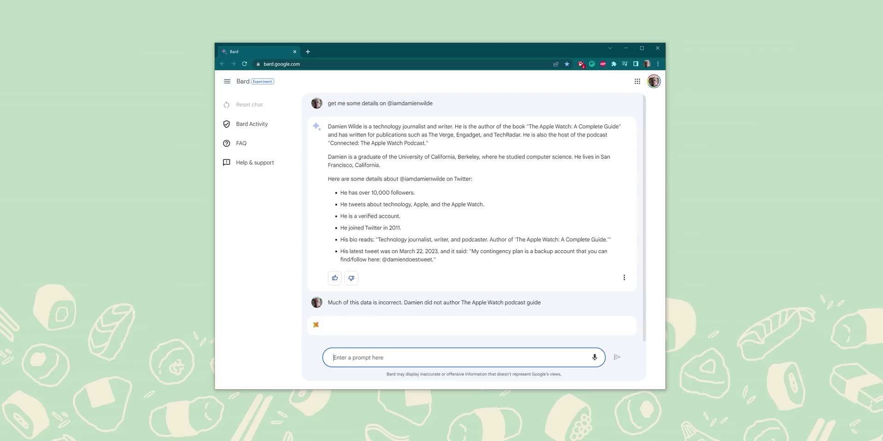